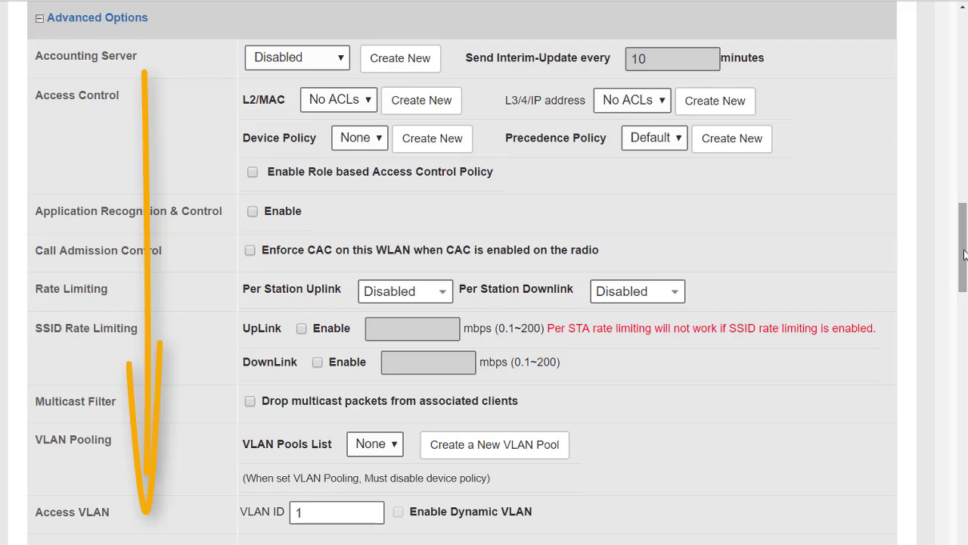
Turn Tunnel Mode on for the WLAN, then try to enable the DHCP relay agent.
drag(965, 255, 965, 327)
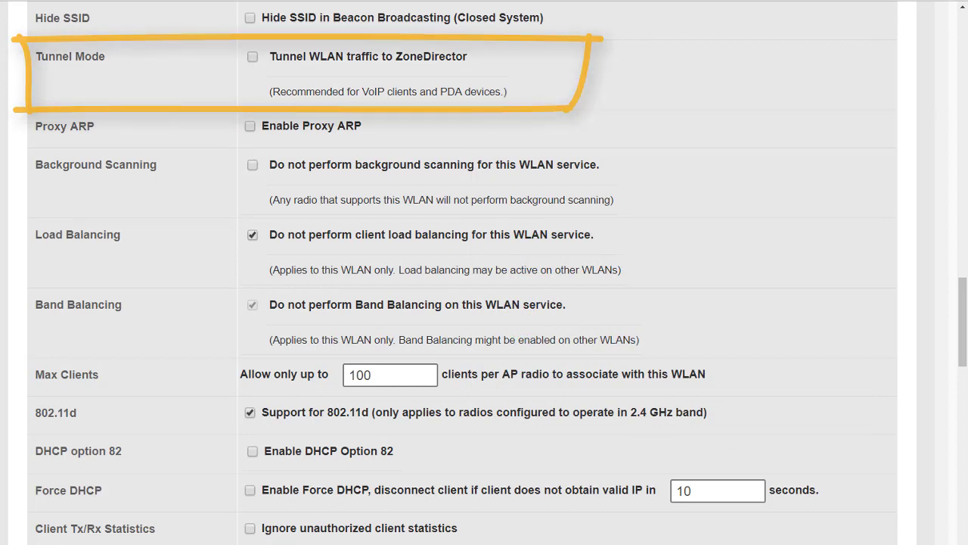
click(252, 58)
click(252, 58)
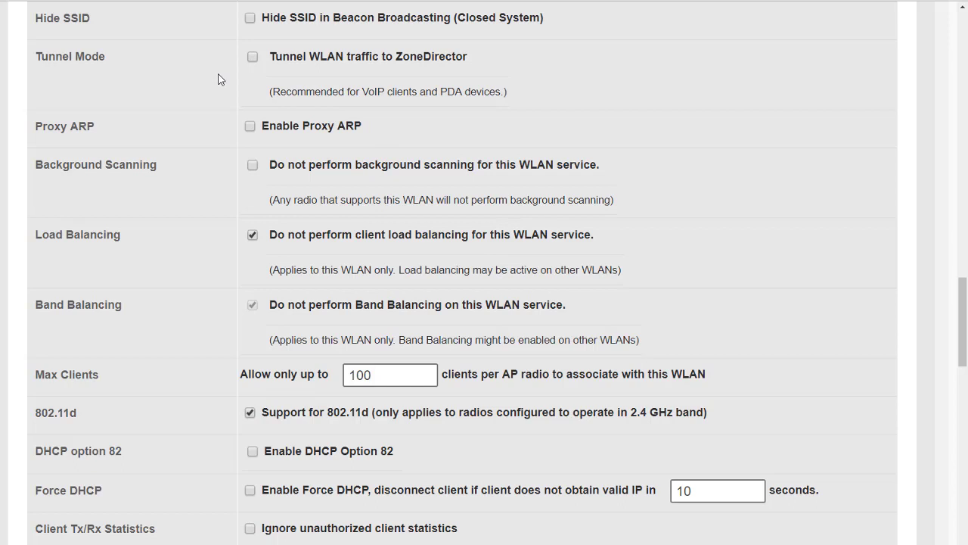
click(252, 57)
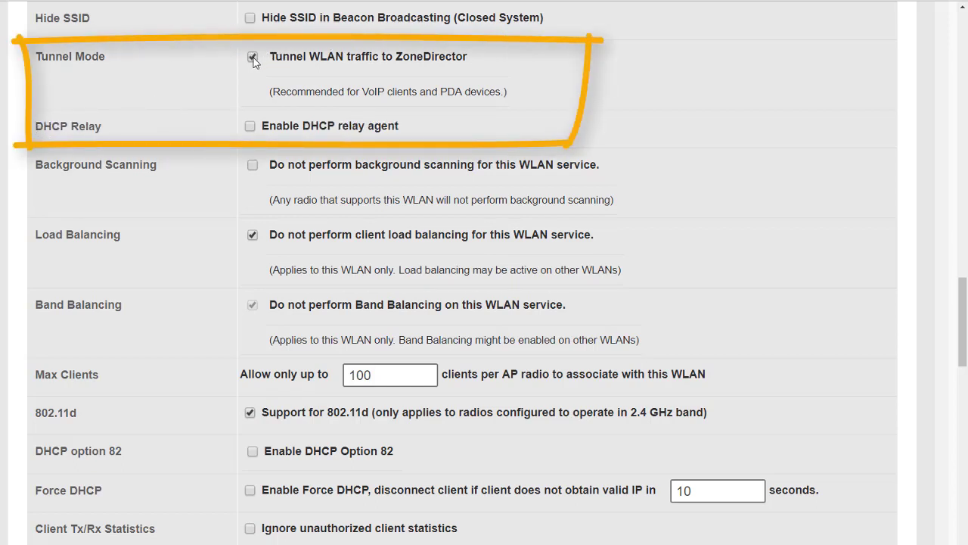
click(251, 126)
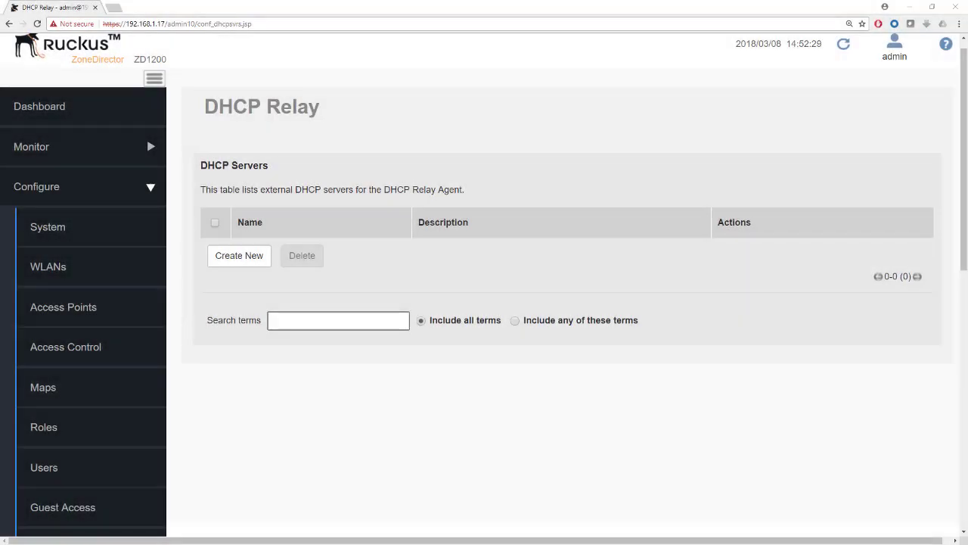
Create DHCP relay server 'Relay1' with first server 192.168.0.83 and save it.
click(46, 196)
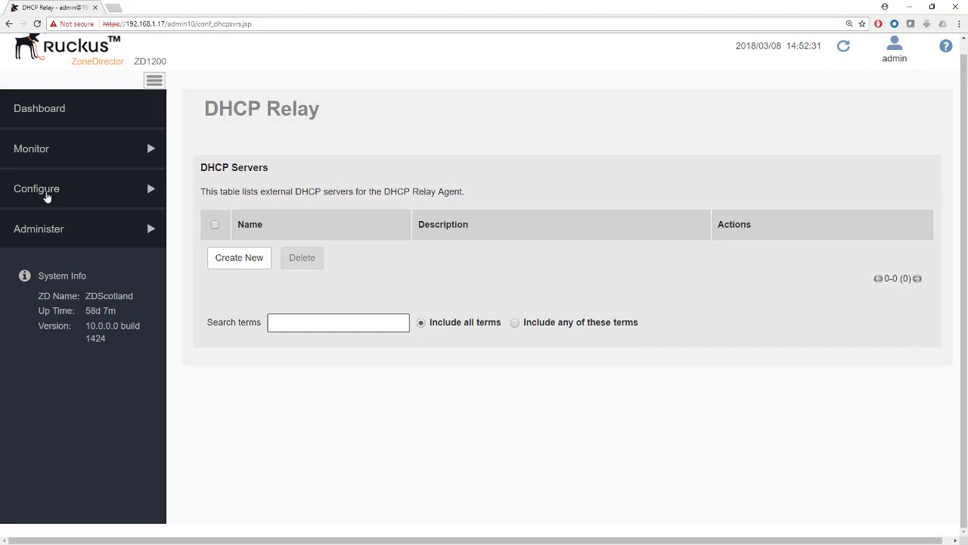
click(60, 194)
scroll(146, 227, down, 3)
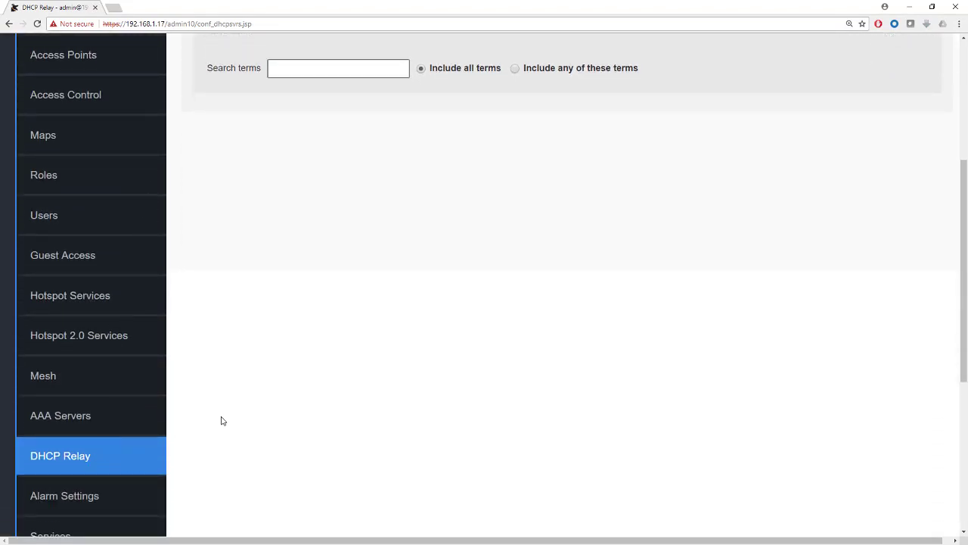
scroll(221, 421, up, 4)
click(244, 277)
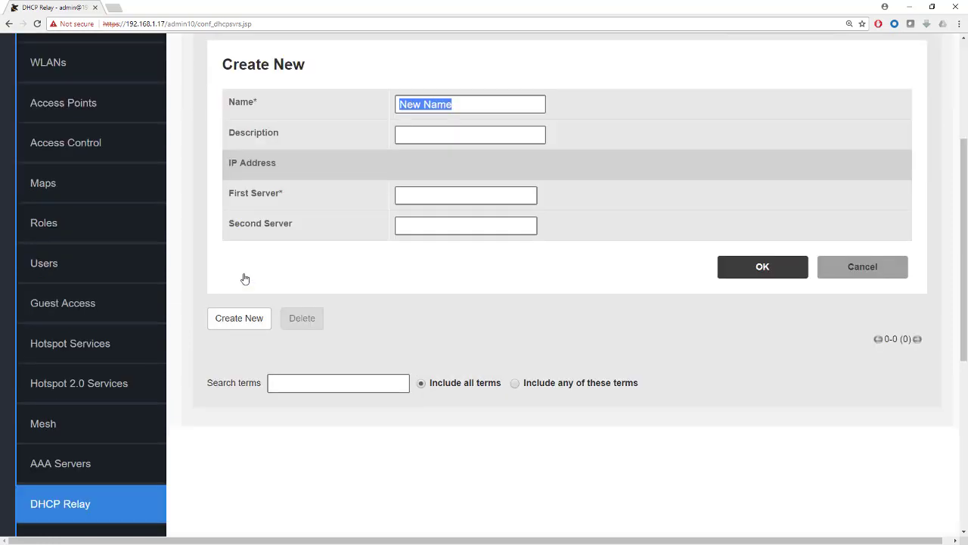
text(Relay1)
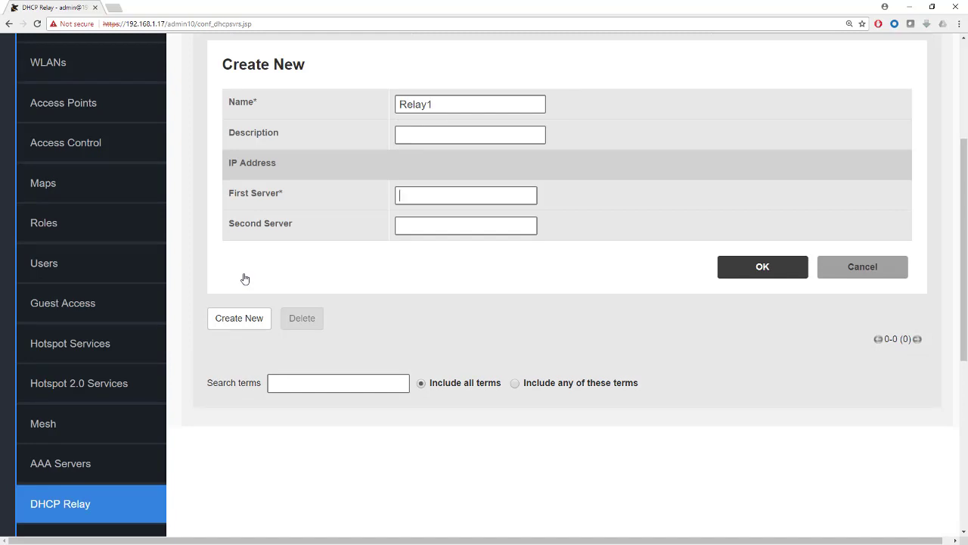
text(192.1)
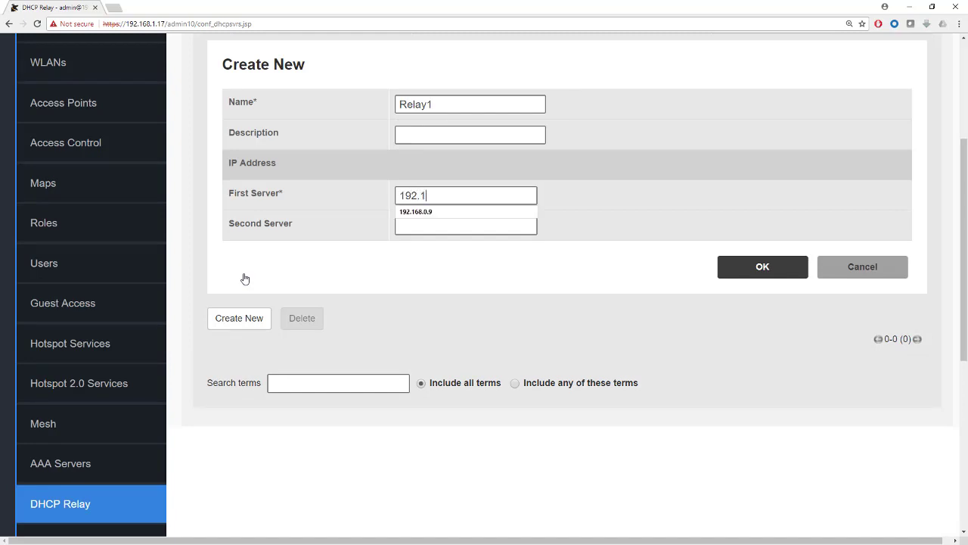
text(68.0.83)
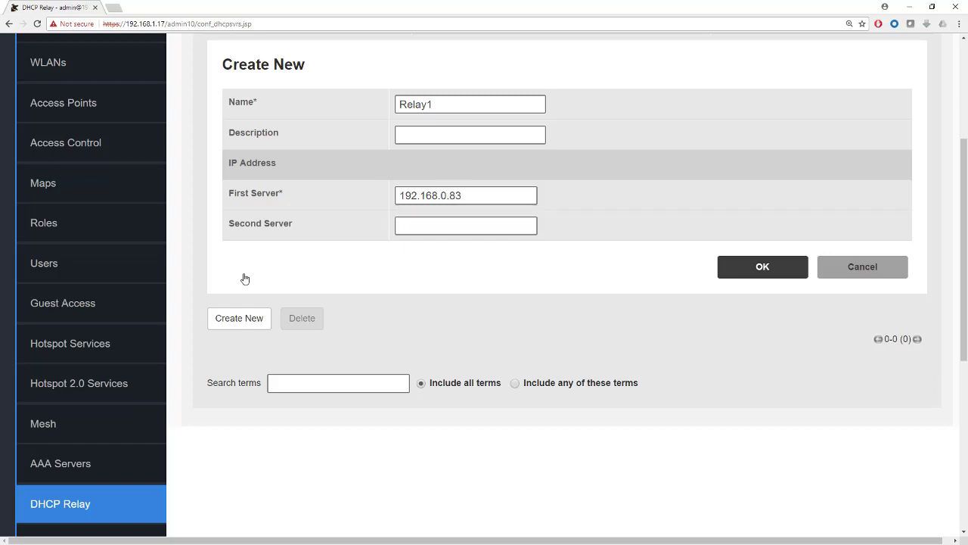
click(761, 266)
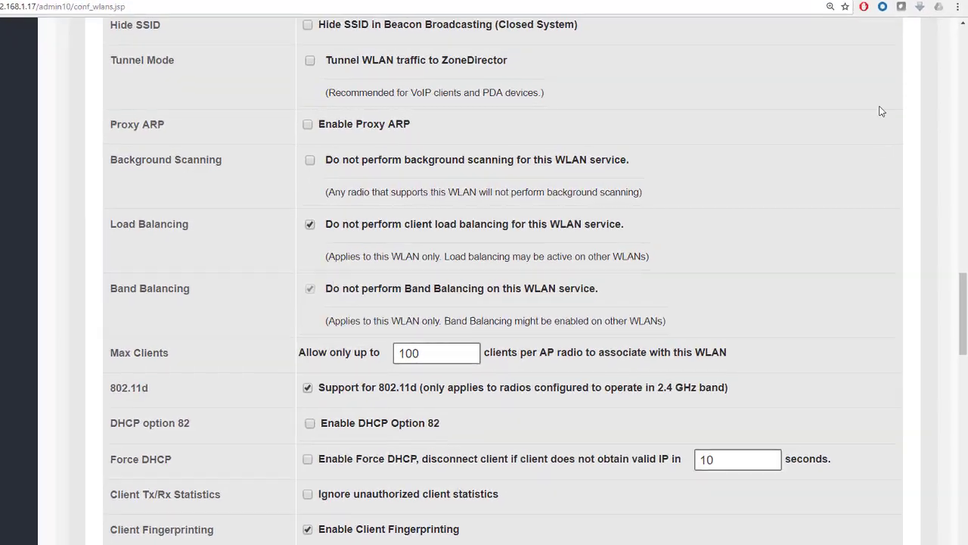
click(310, 61)
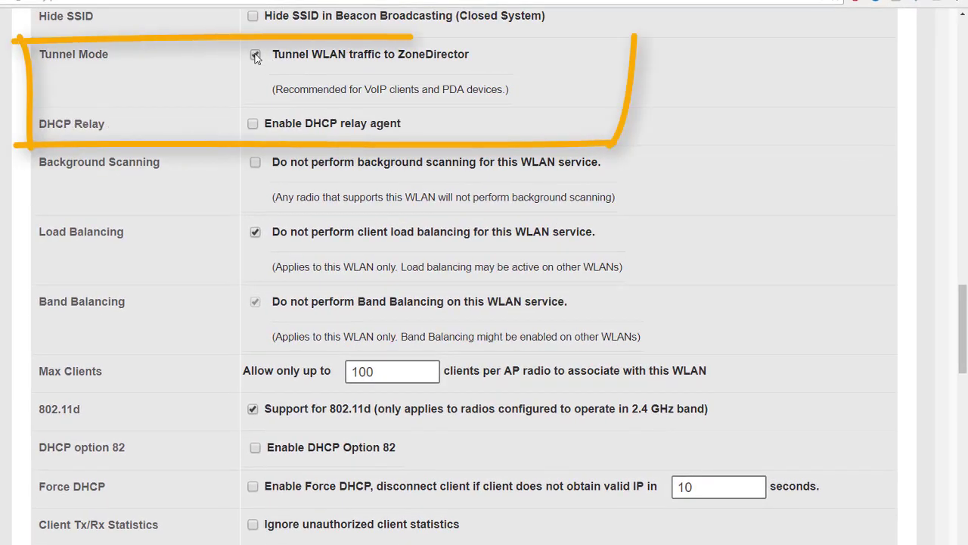
click(253, 127)
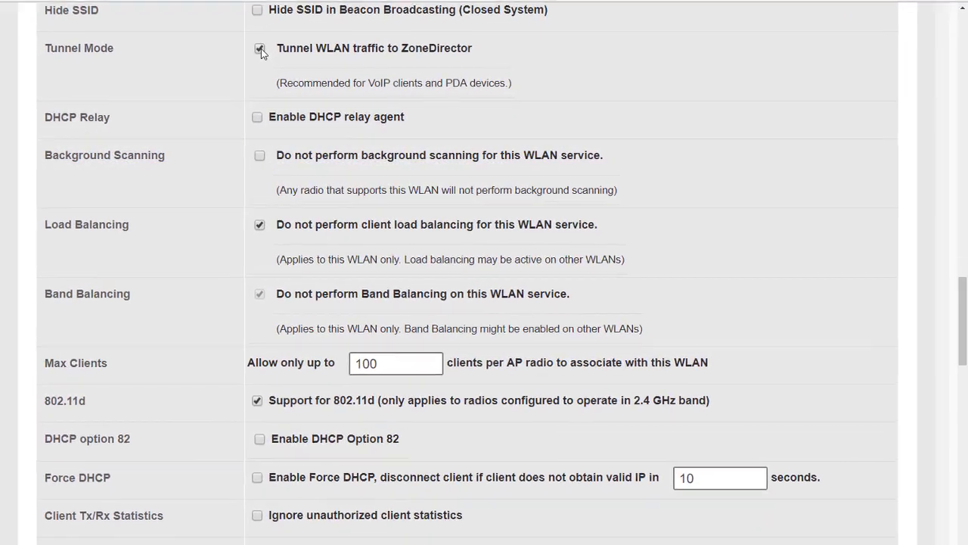
click(260, 49)
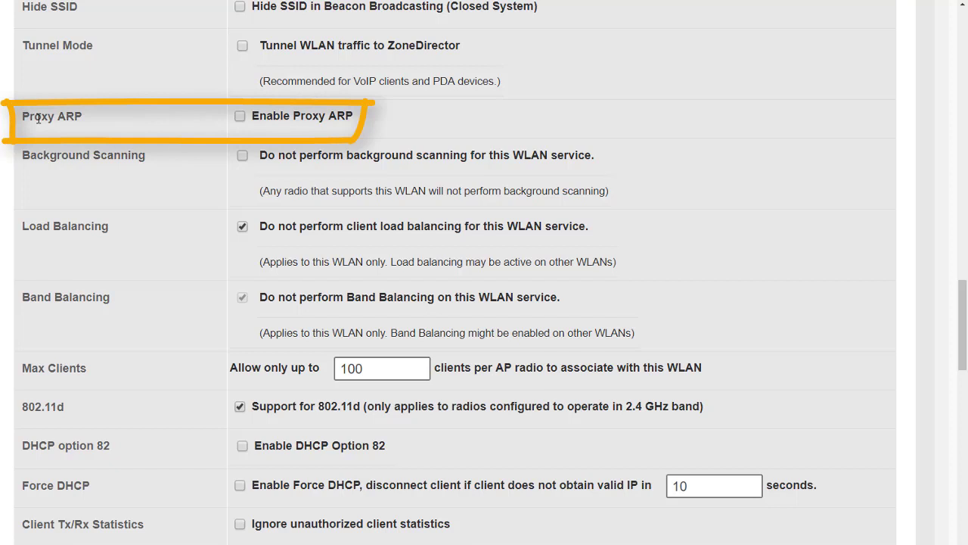
click(240, 117)
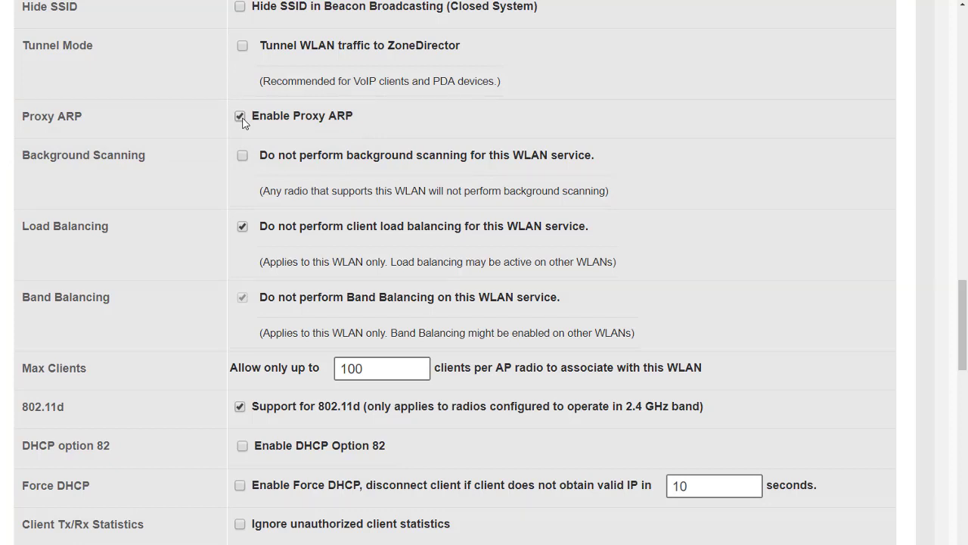
click(241, 117)
Check 'Do not perform background scanning for this WLAN service', leaving load balancing disabled.
click(243, 228)
click(243, 228)
click(242, 227)
click(243, 228)
click(242, 155)
click(242, 157)
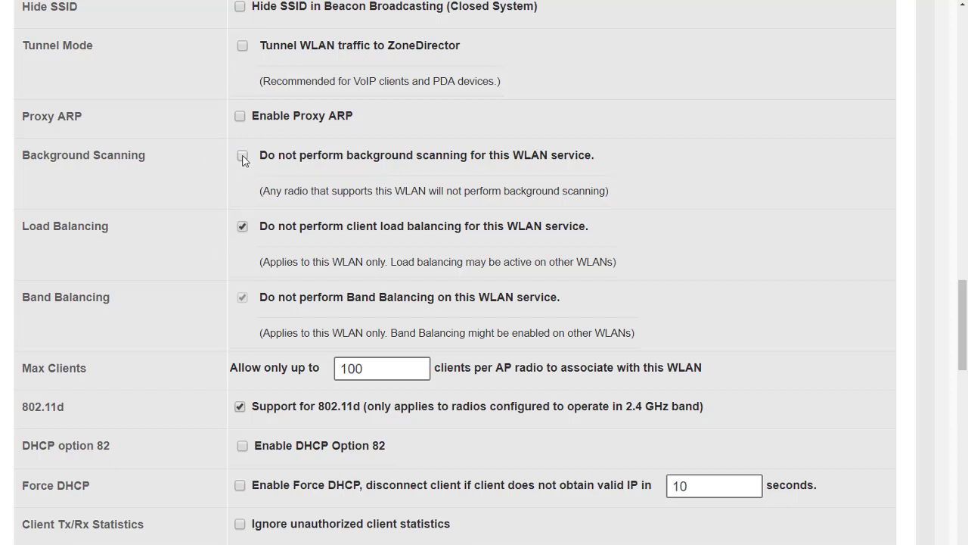
click(243, 228)
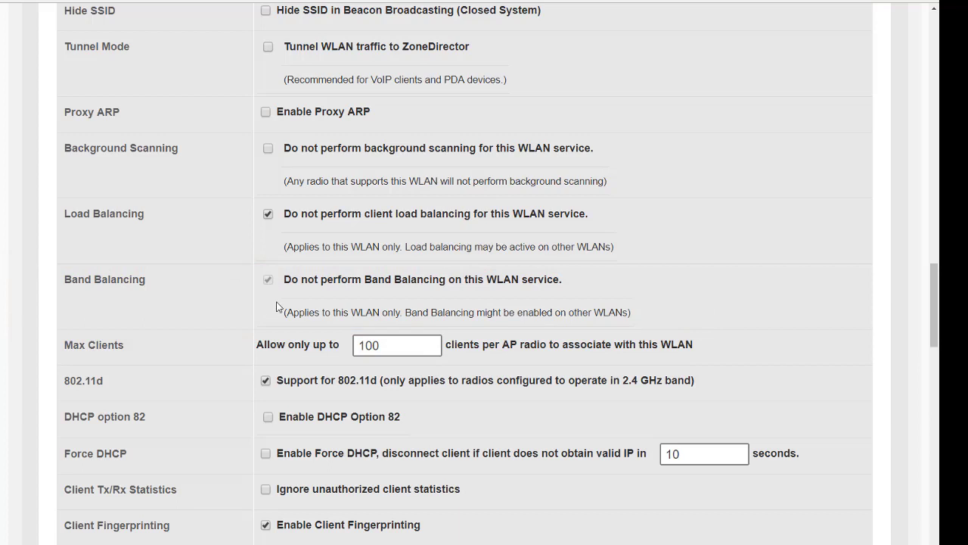
click(268, 149)
click(270, 151)
click(270, 150)
In Services, enable client load balancing on the 2.4GHz and 5GHz radios.
drag(932, 313, 923, 75)
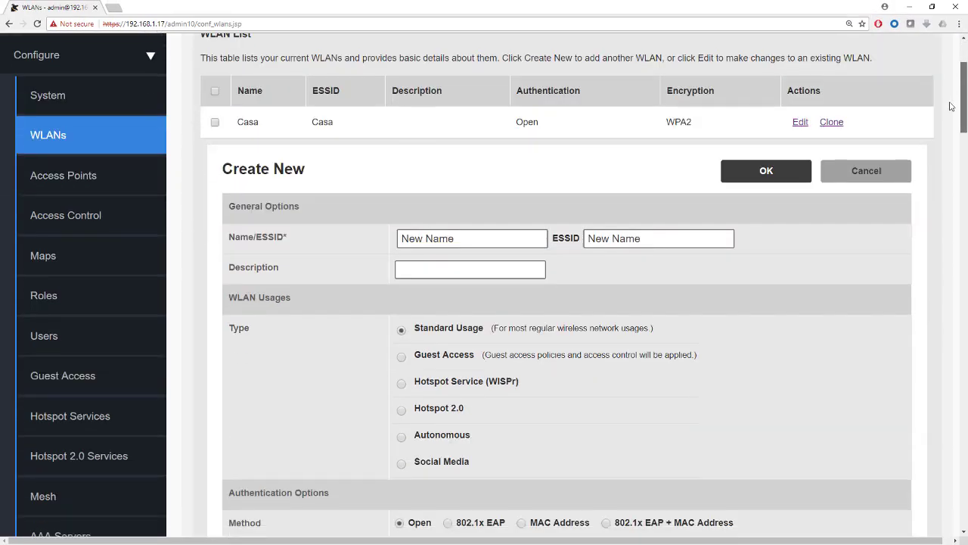
drag(951, 107, 947, 155)
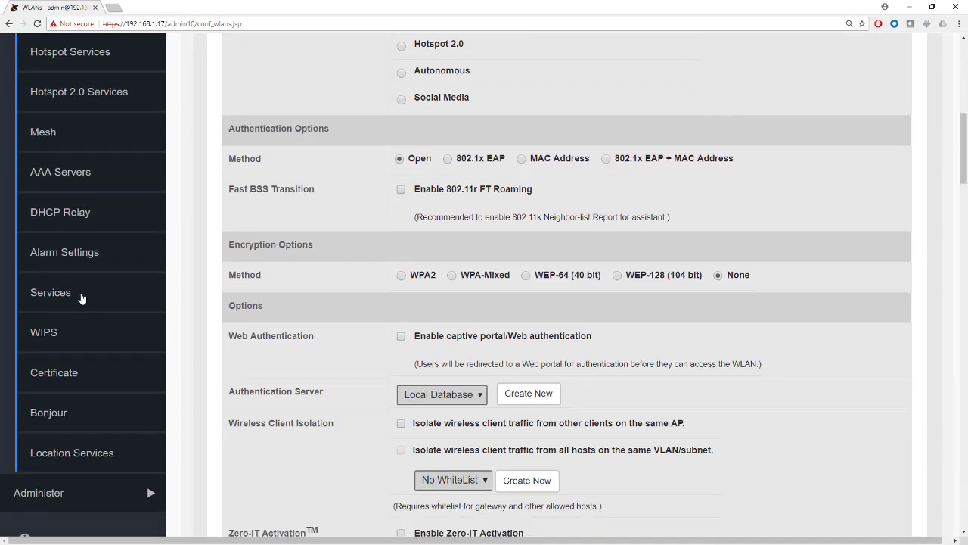
click(50, 297)
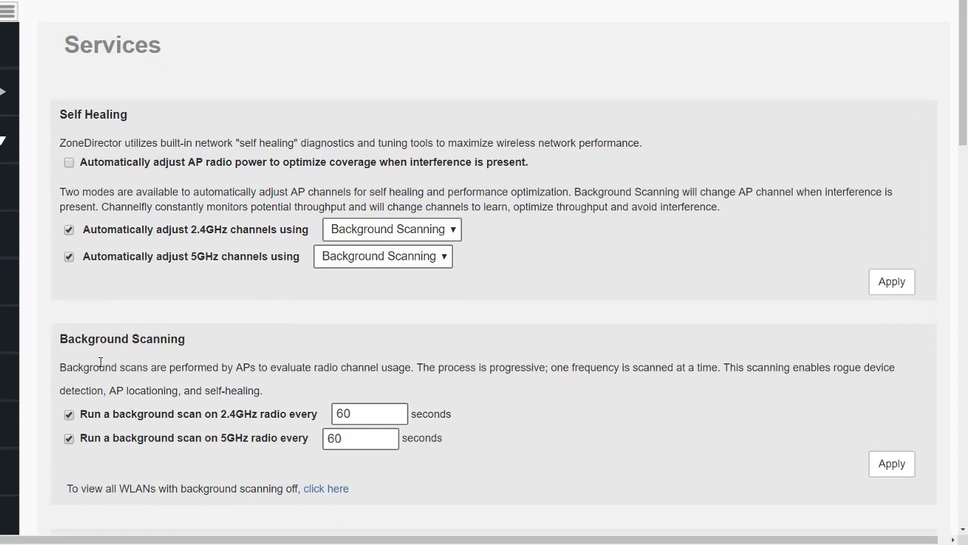
scroll(109, 363, down, 5)
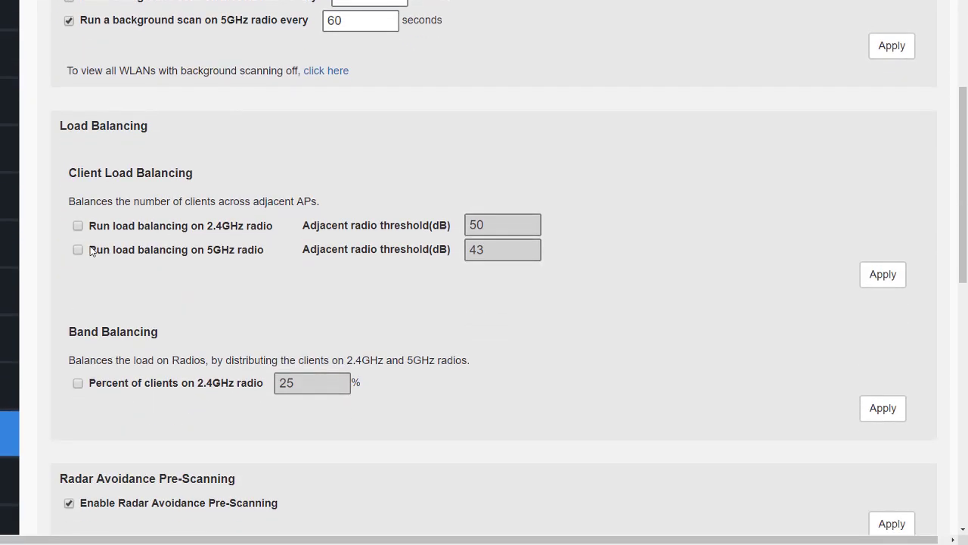
click(78, 227)
click(79, 250)
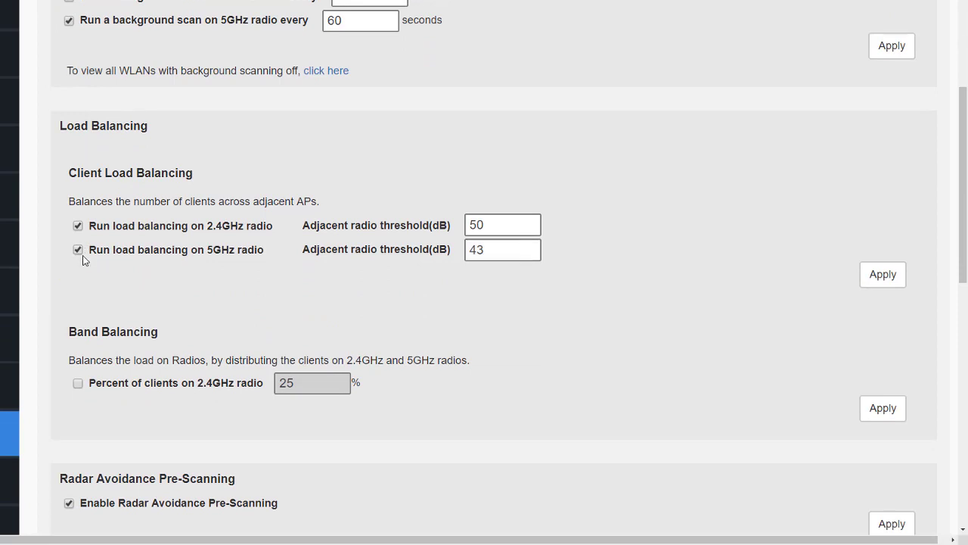
Enable band balancing at 25% of clients on 2.4GHz and apply both settings.
click(78, 384)
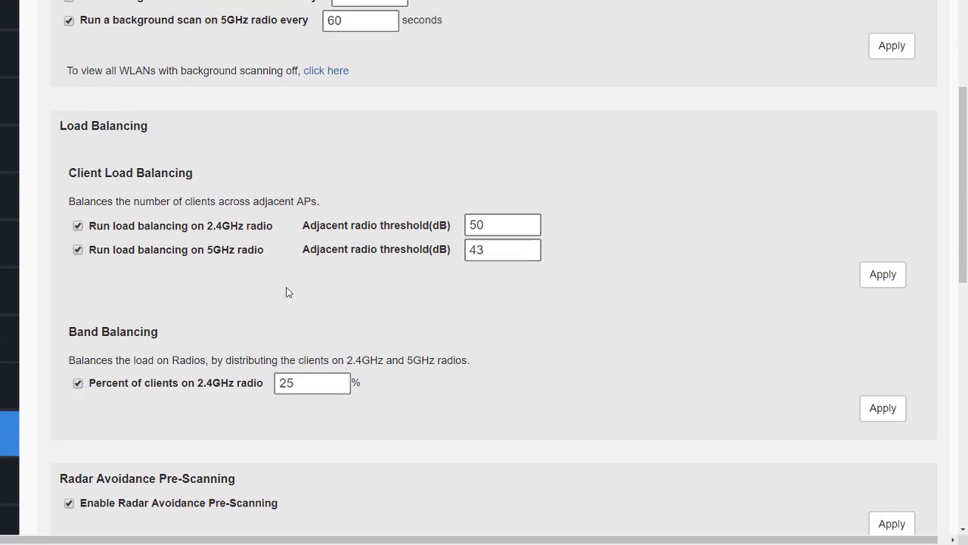
click(870, 278)
click(883, 408)
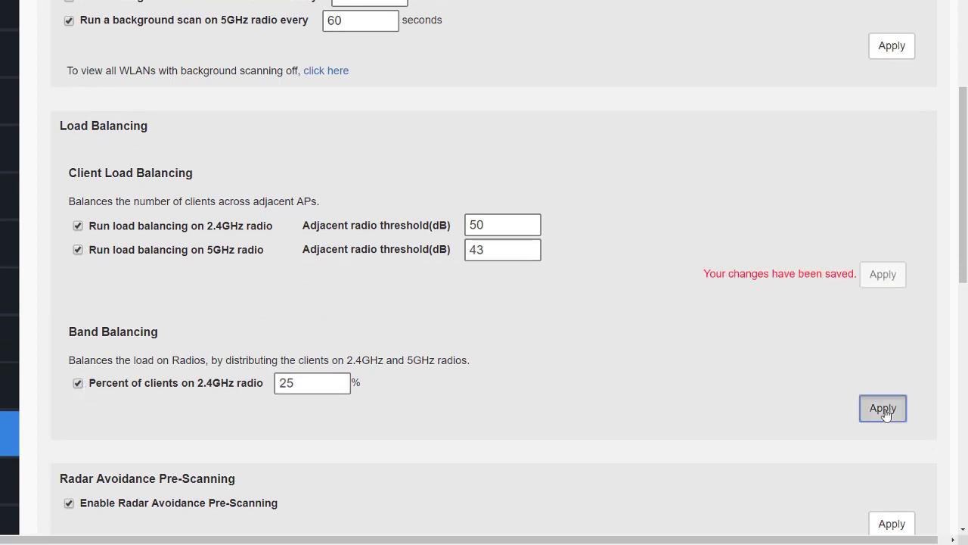
scroll(234, 271, up, 3)
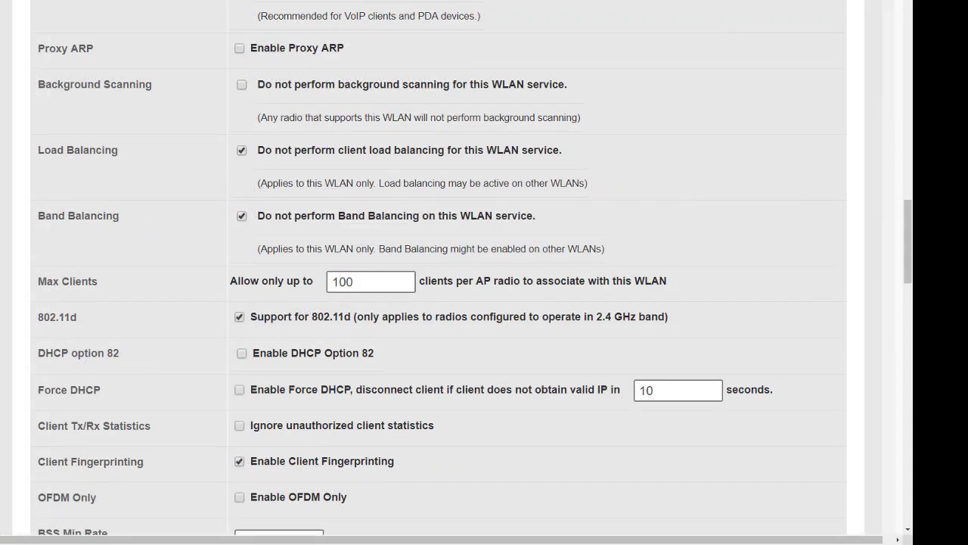
Keep background scanning on and uncheck 'Do not perform client load balancing' for this WLAN.
click(241, 86)
click(242, 87)
click(242, 86)
click(242, 85)
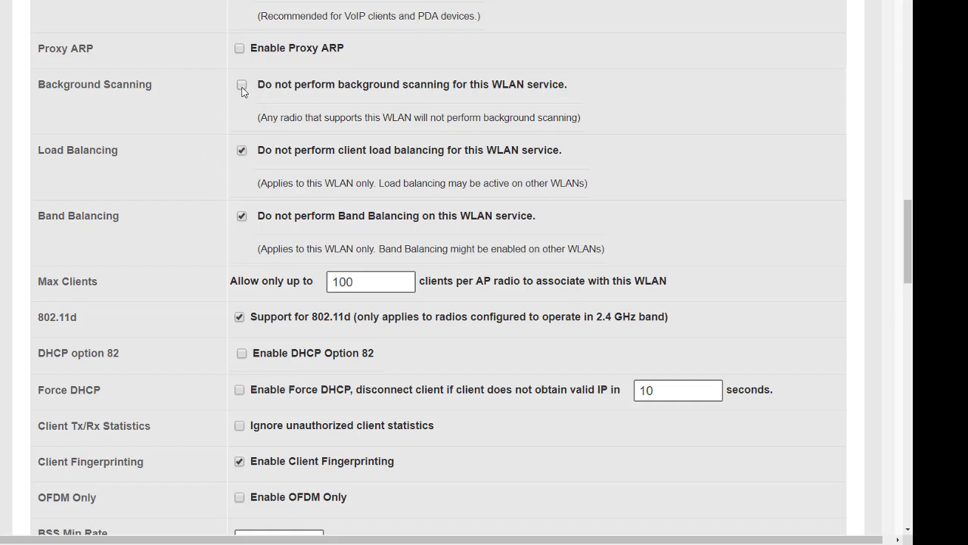
click(241, 150)
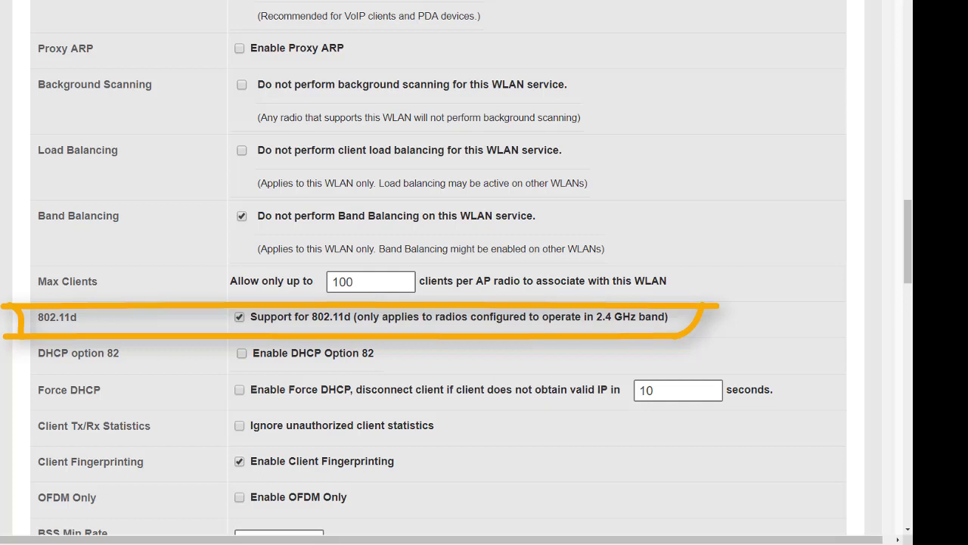
Check Enable DHCP Option 82 so Subopt-1 turns on with its default format.
click(241, 354)
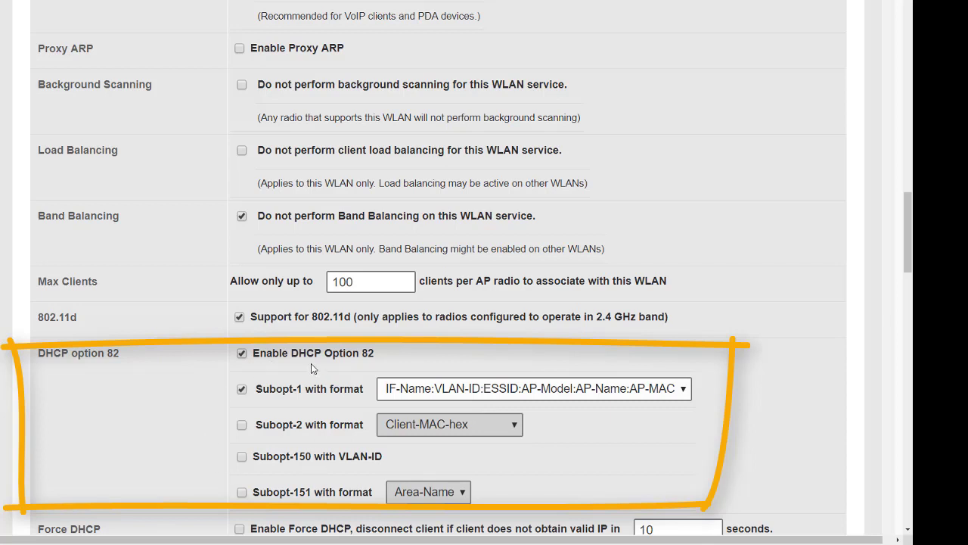
Uncheck Enable DHCP Option 82, keeping Force DHCP off.
click(242, 353)
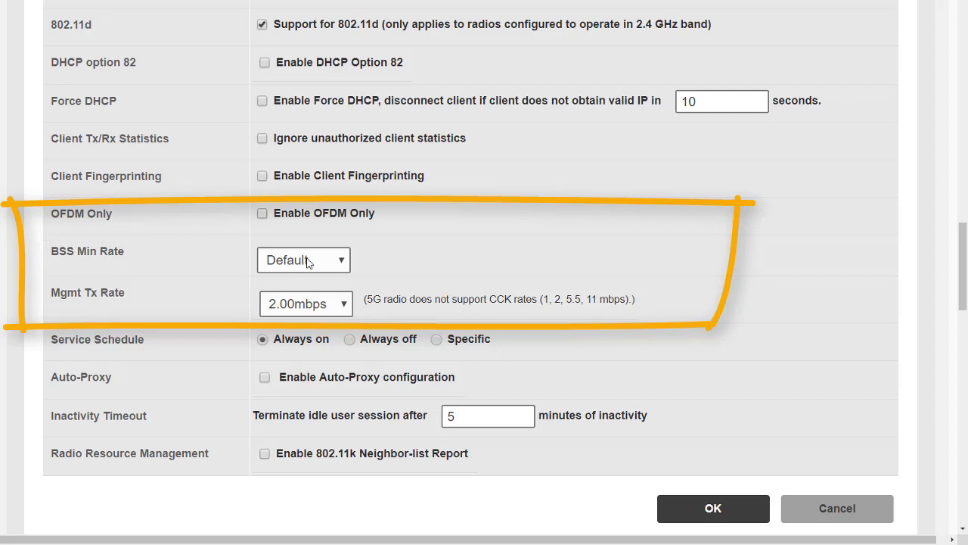
click(342, 261)
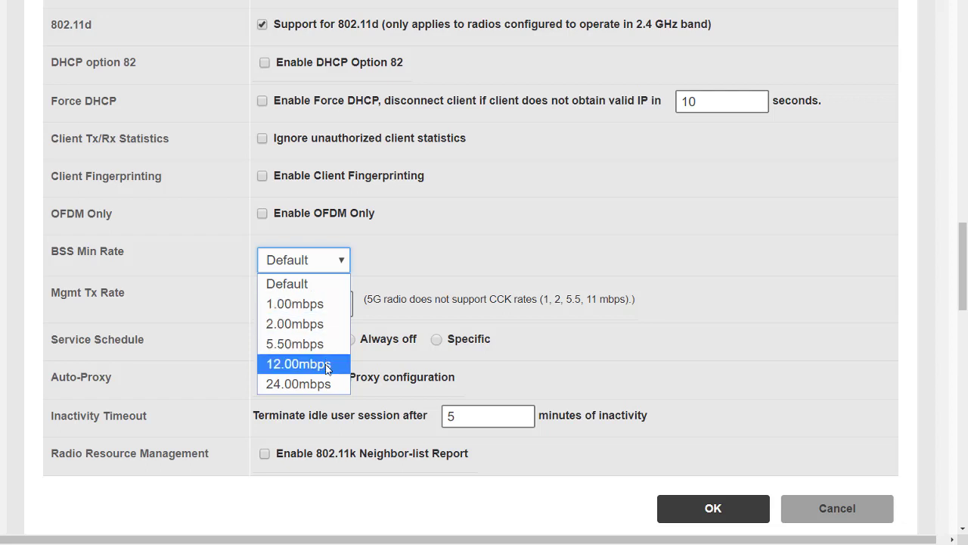
click(261, 213)
click(262, 213)
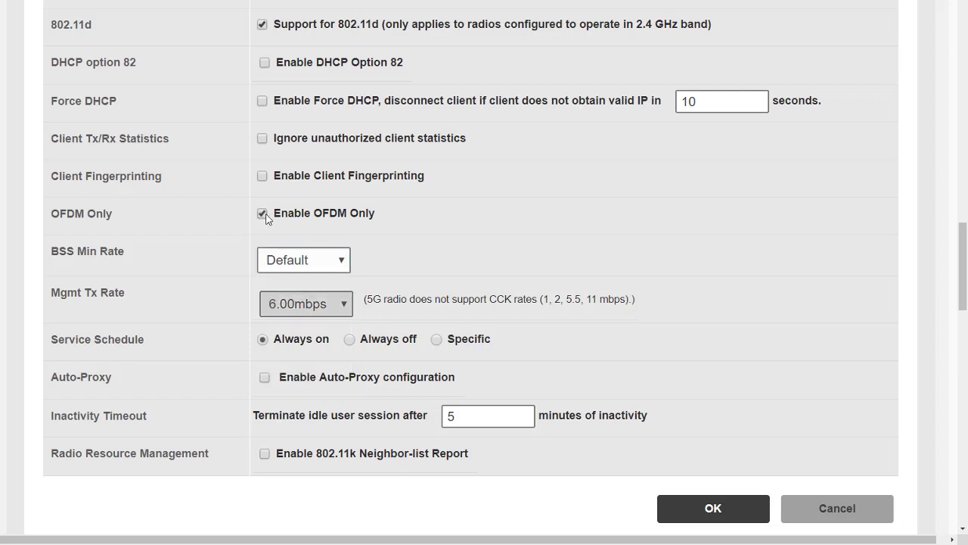
click(344, 261)
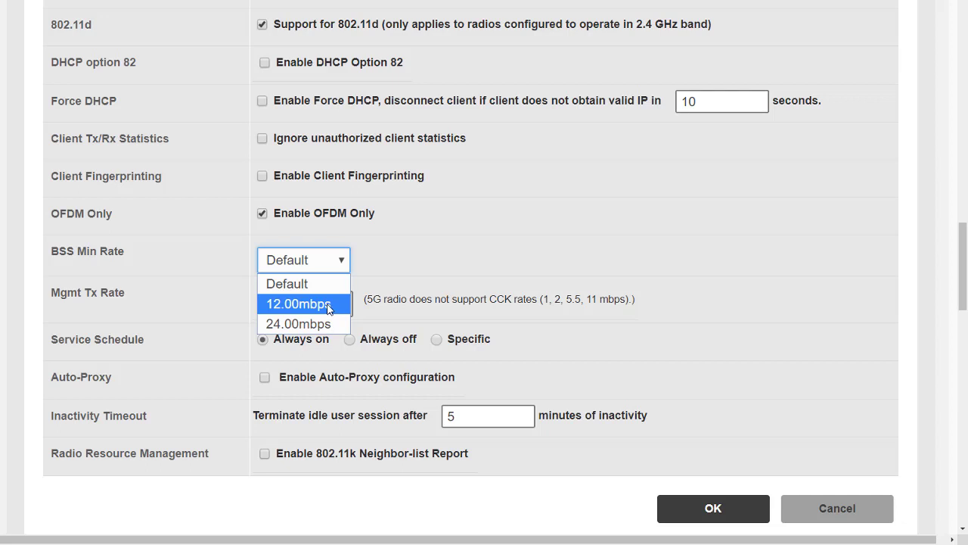
click(345, 265)
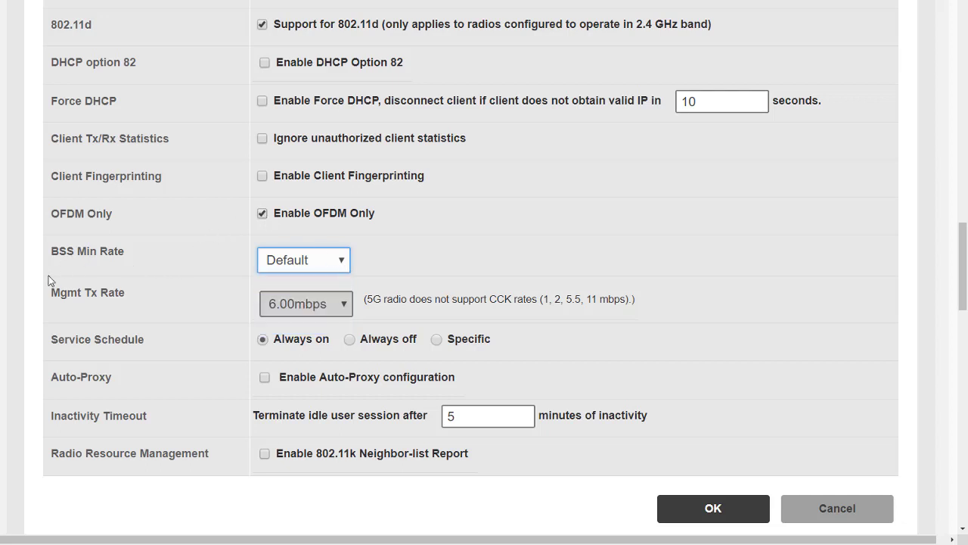
Disable OFDM Only and keep the Mgmt Tx Rate at 2.00mbps.
click(263, 214)
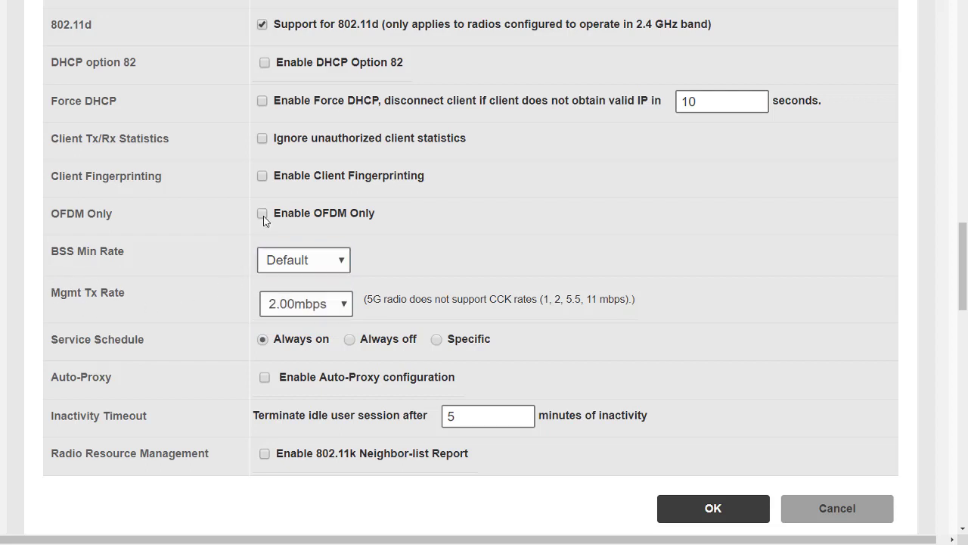
click(344, 310)
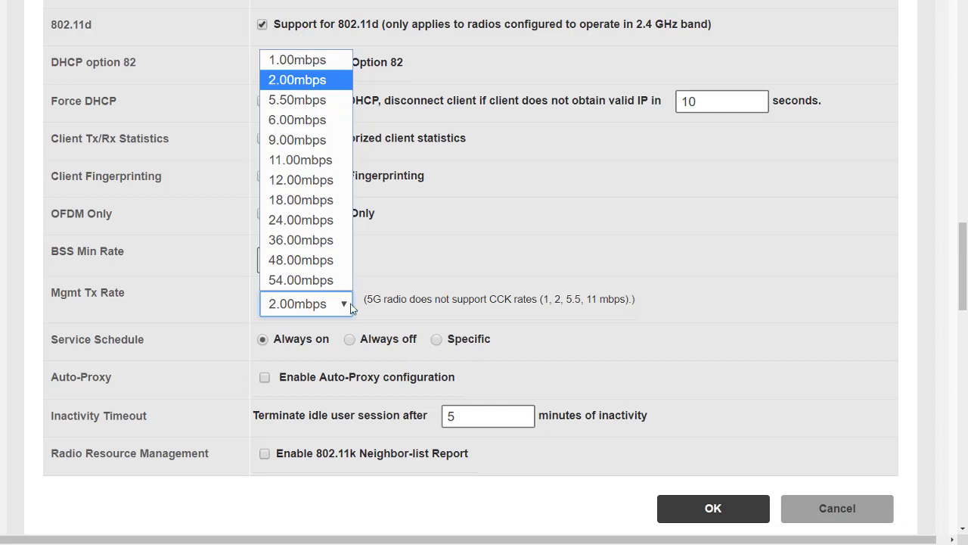
click(391, 262)
click(262, 214)
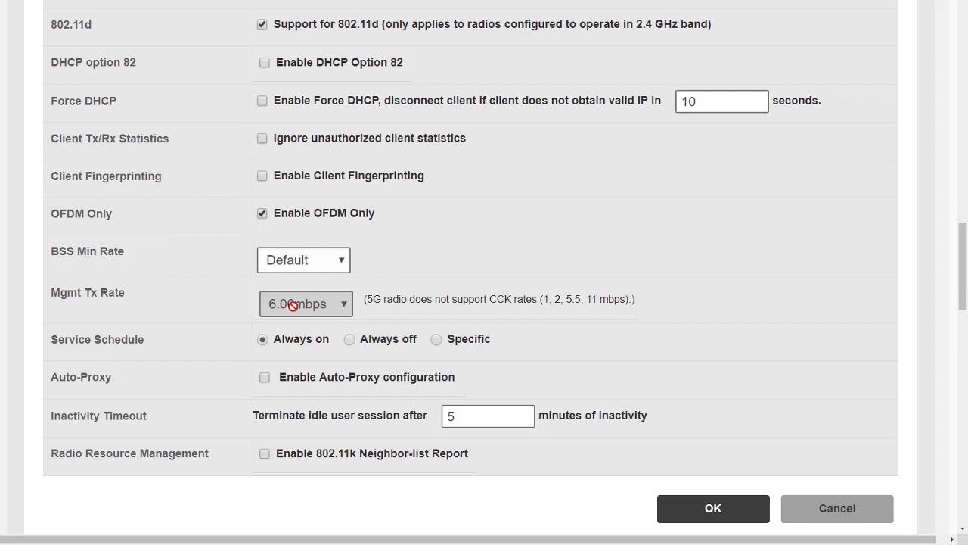
click(262, 214)
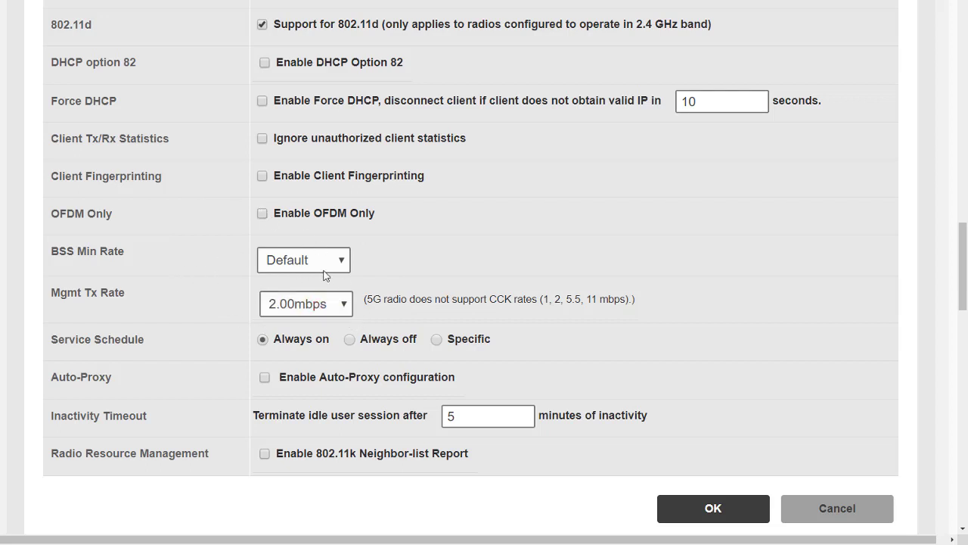
click(343, 306)
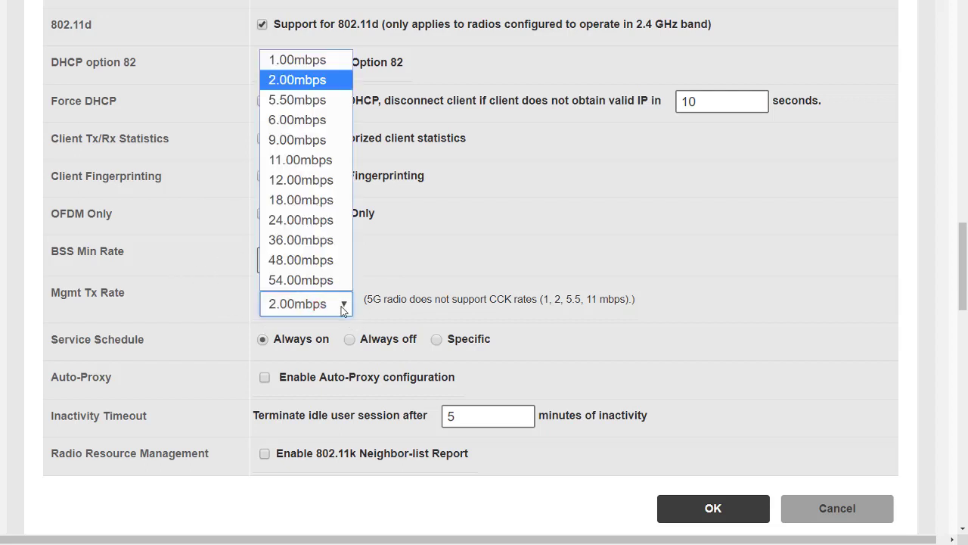
click(333, 75)
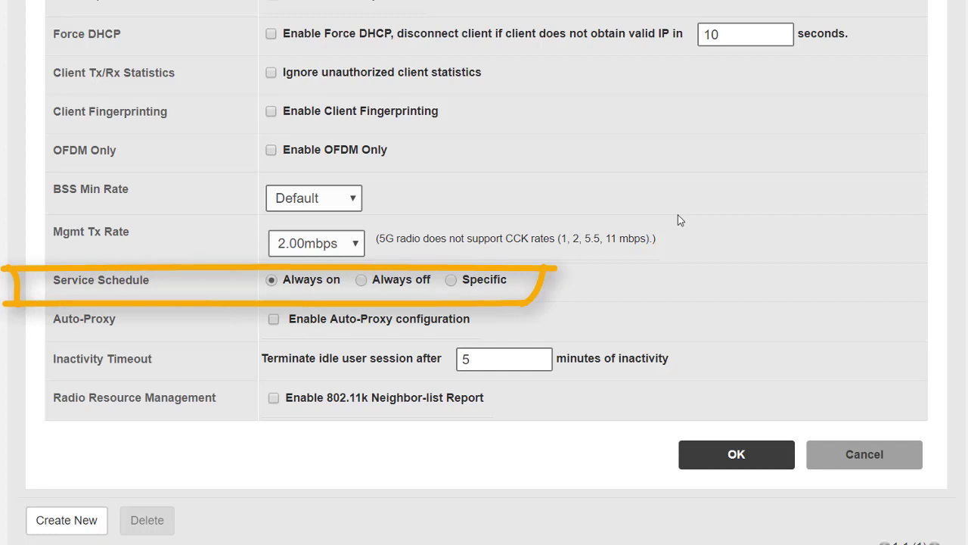
Set Service Schedule to Specific and paint rough service blocks for Monday through Friday.
click(361, 280)
click(451, 280)
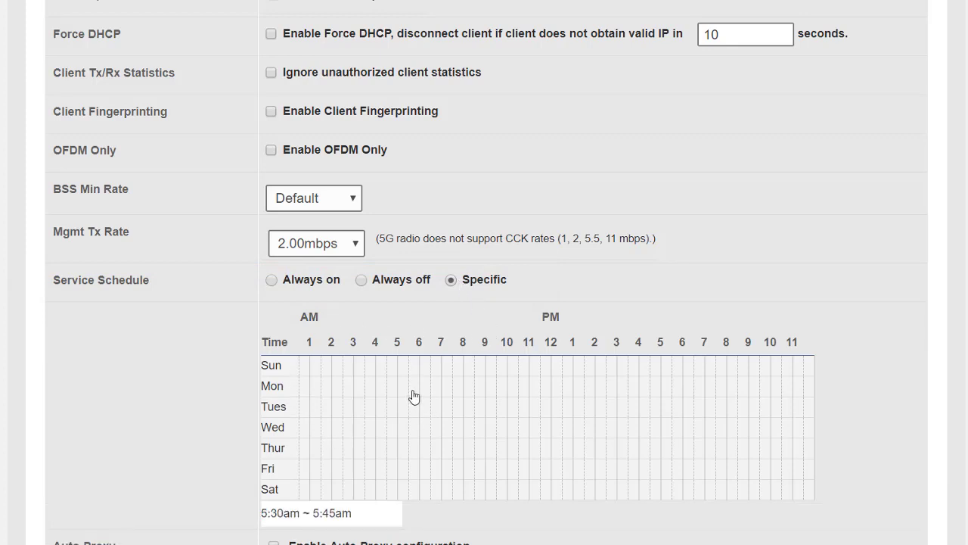
drag(411, 394, 648, 458)
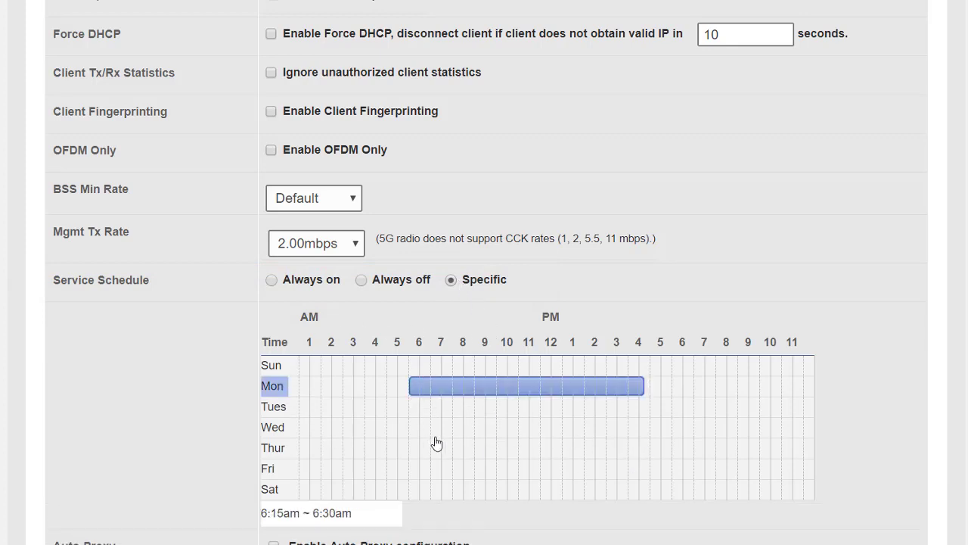
drag(434, 444, 614, 445)
drag(437, 457, 595, 454)
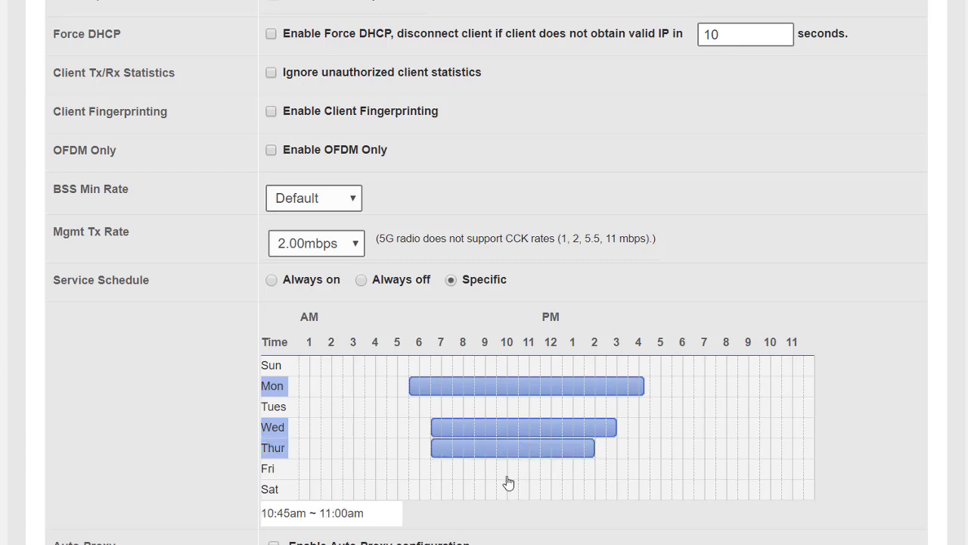
drag(447, 472, 634, 467)
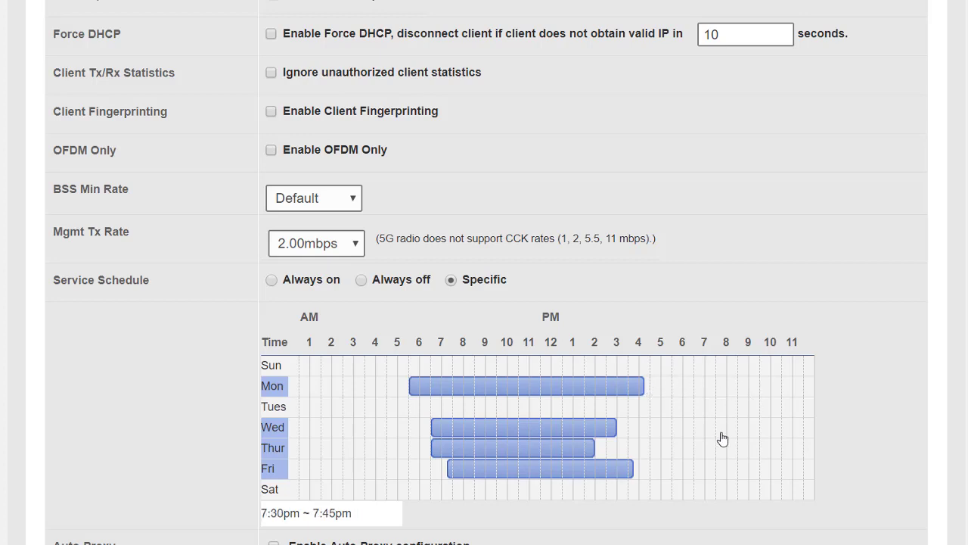
drag(417, 410, 611, 410)
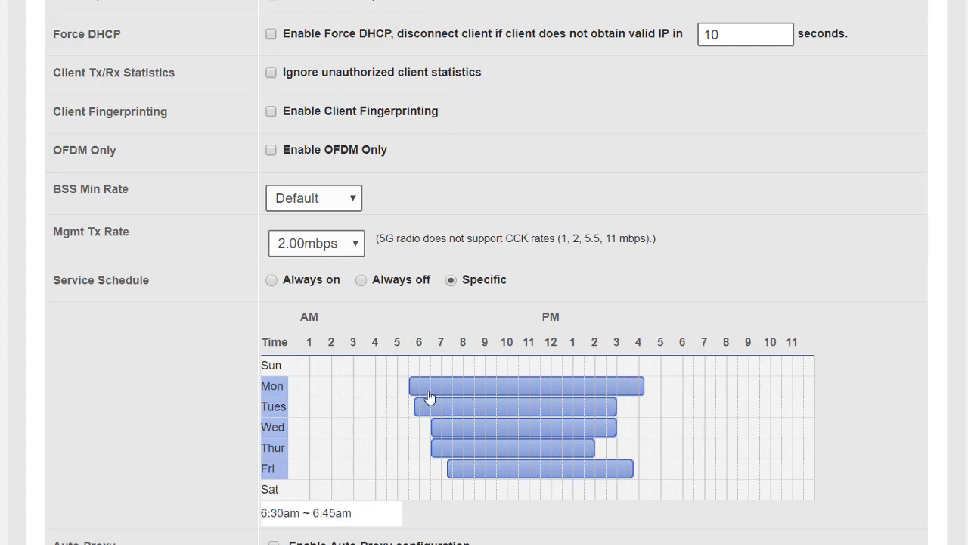
Adjust blocks: Monday 9am–5pm, Tuesday 9am–4:45pm, Wednesday to 2:45pm, Thursday to 6pm.
drag(412, 384, 479, 390)
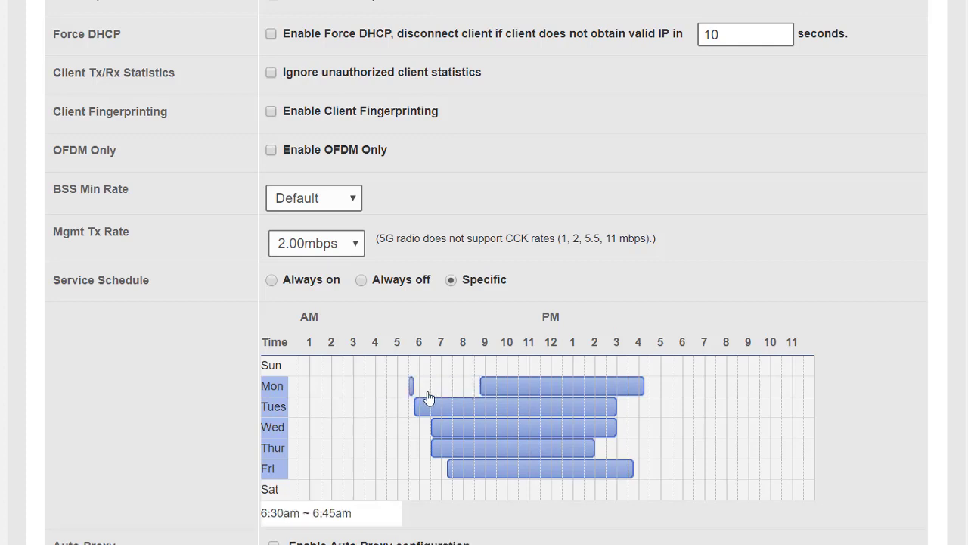
click(411, 389)
drag(648, 395, 655, 393)
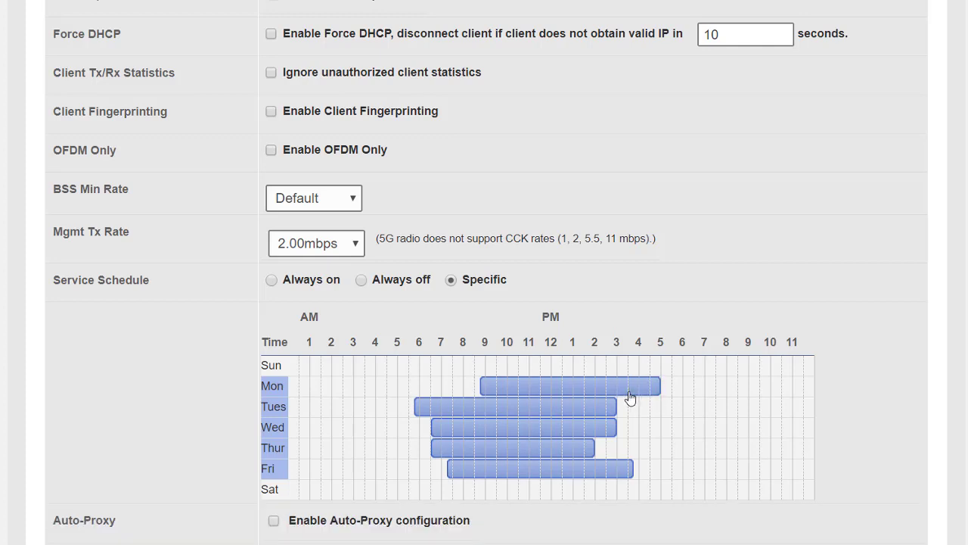
drag(655, 409, 615, 421)
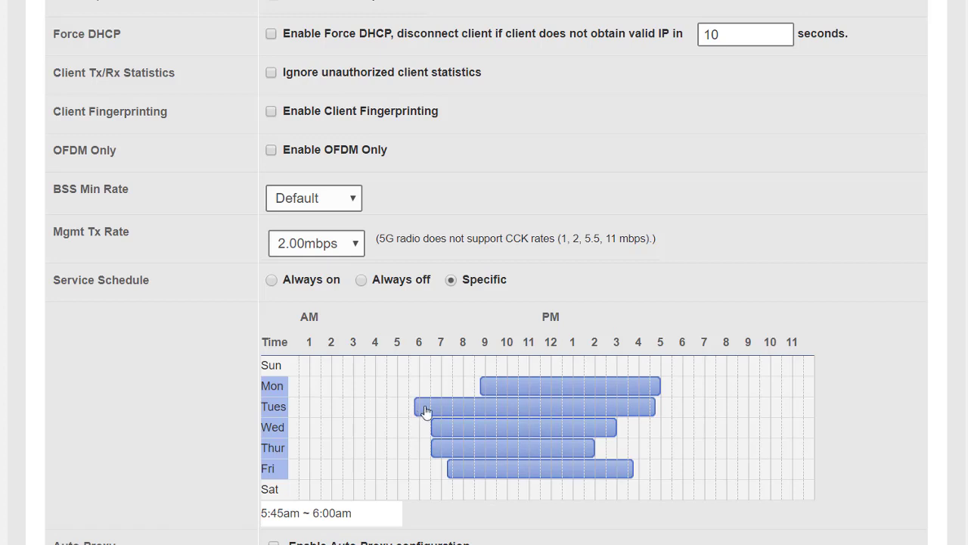
drag(425, 411, 486, 431)
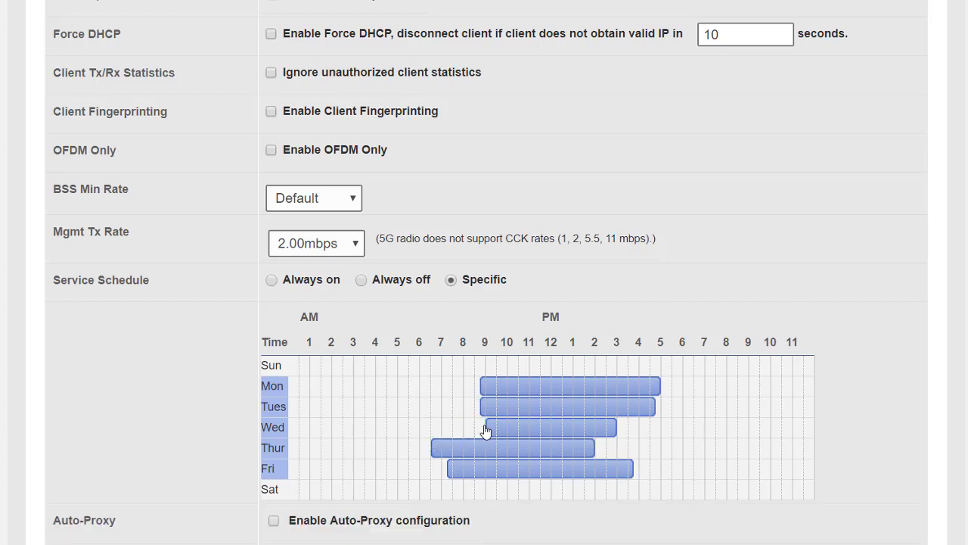
drag(609, 441, 649, 442)
drag(593, 452, 661, 458)
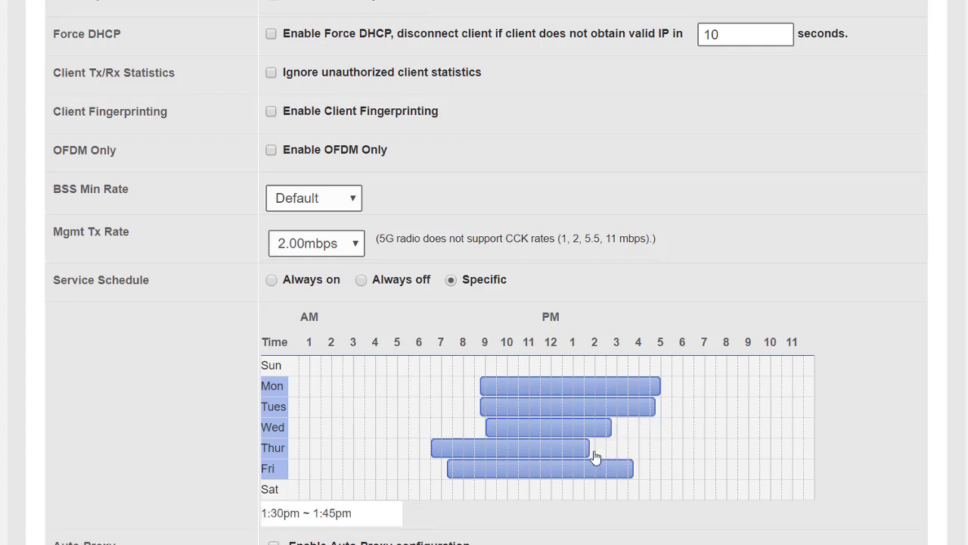
drag(595, 456, 685, 449)
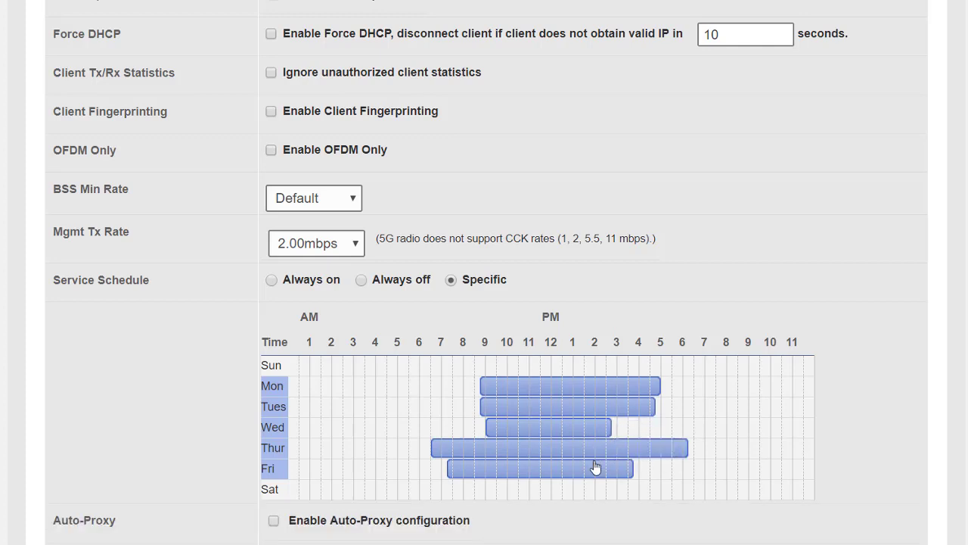
Tidy Friday's block by adding and removing quarter-hour slots near 4pm.
click(641, 472)
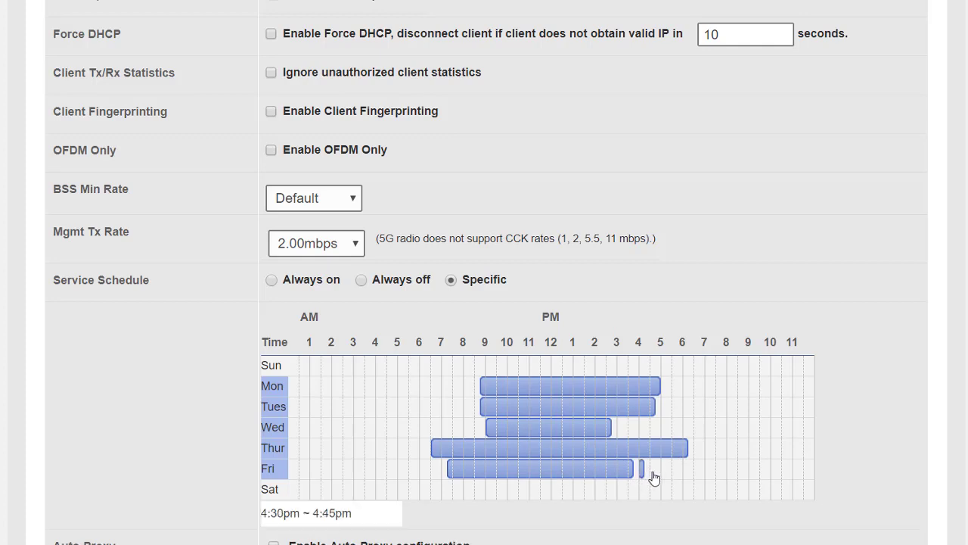
click(653, 472)
click(669, 473)
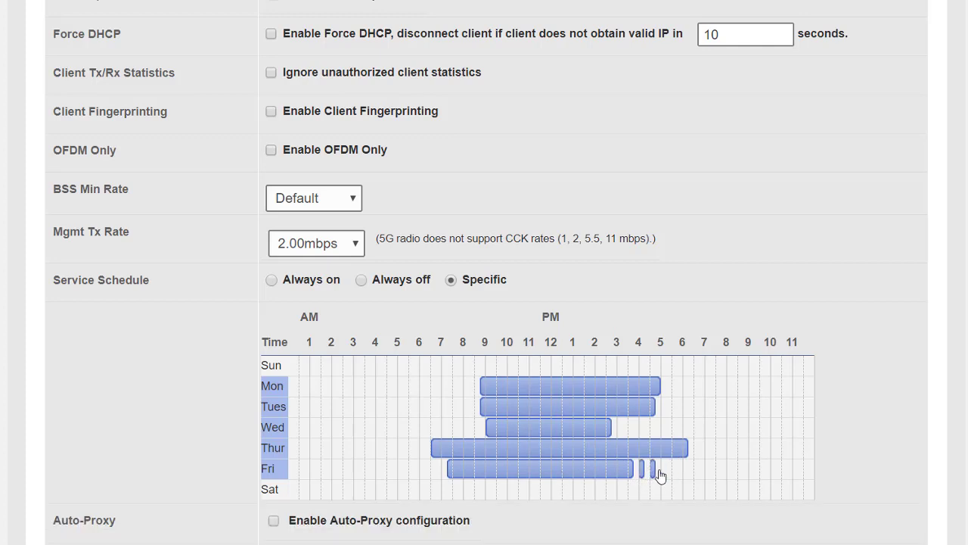
click(652, 473)
click(642, 475)
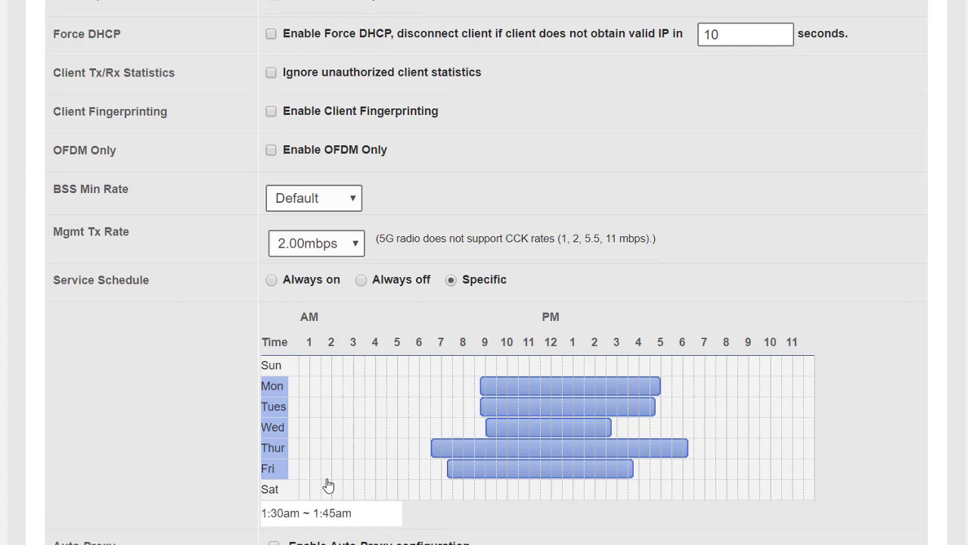
Set Service Schedule to Always on and leave Auto-Proxy off after viewing its wpad.dat options.
click(272, 281)
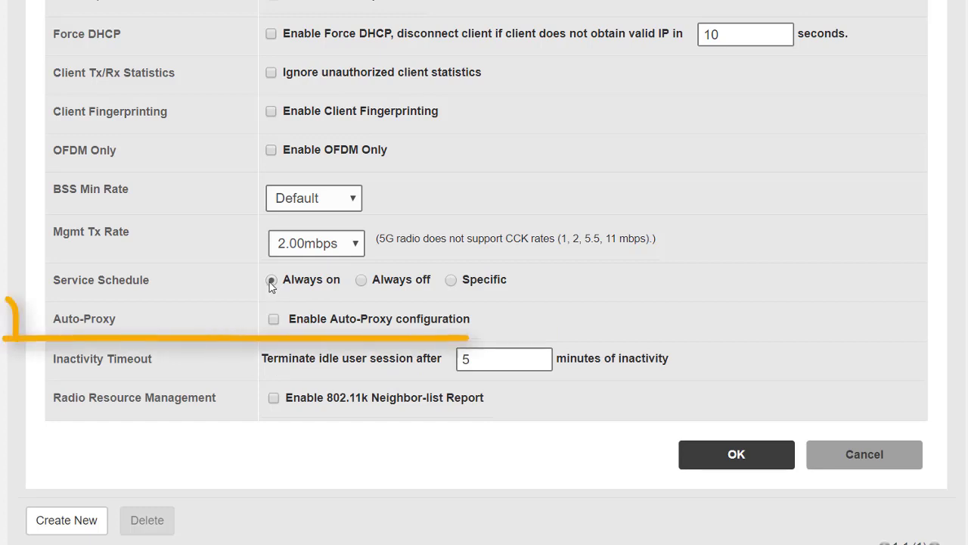
click(274, 319)
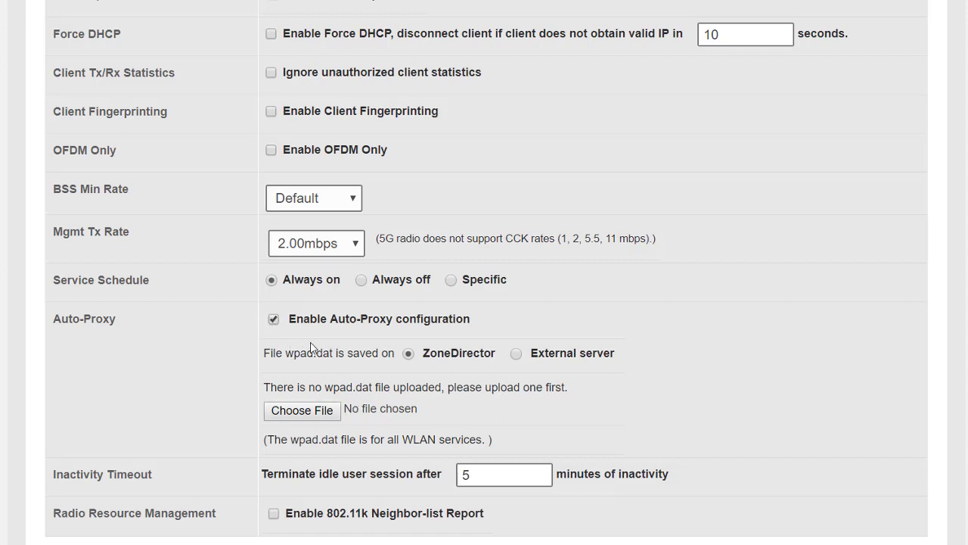
click(274, 319)
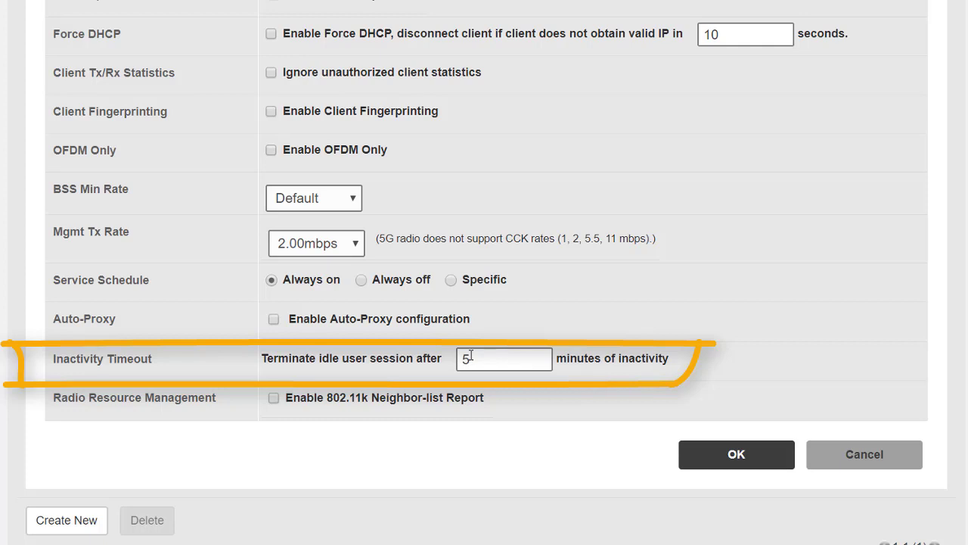
click(275, 401)
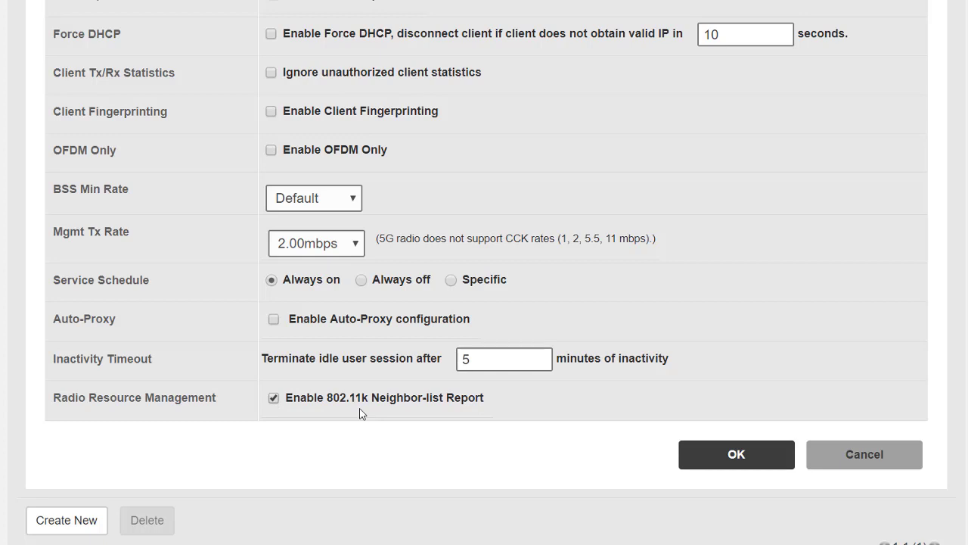
click(274, 399)
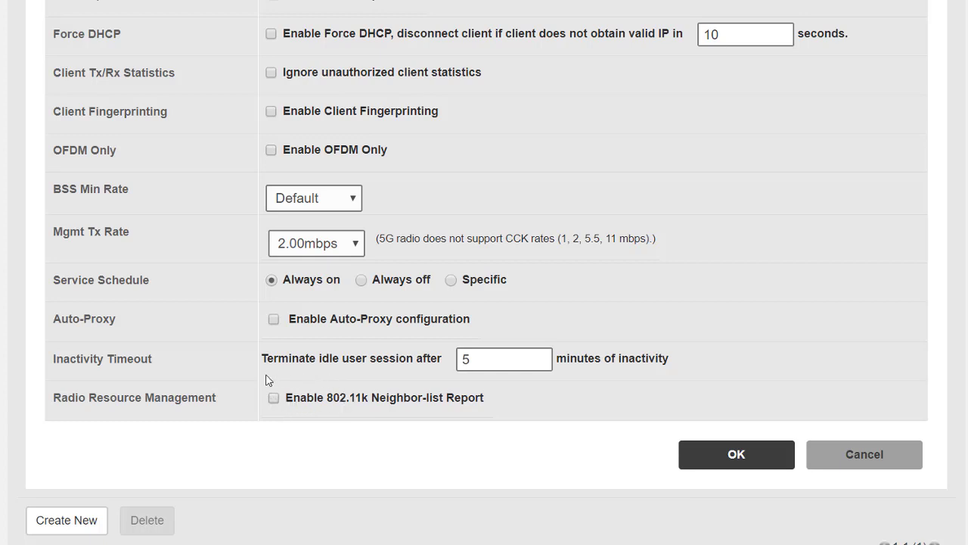